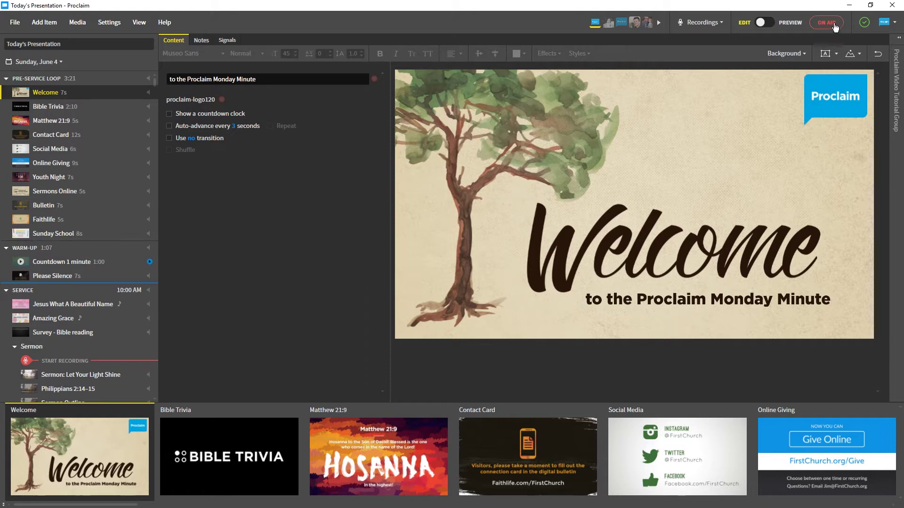
Select the Matthew 21:9 slide and go on air starting from it.
mouse_move(835, 27)
click(103, 121)
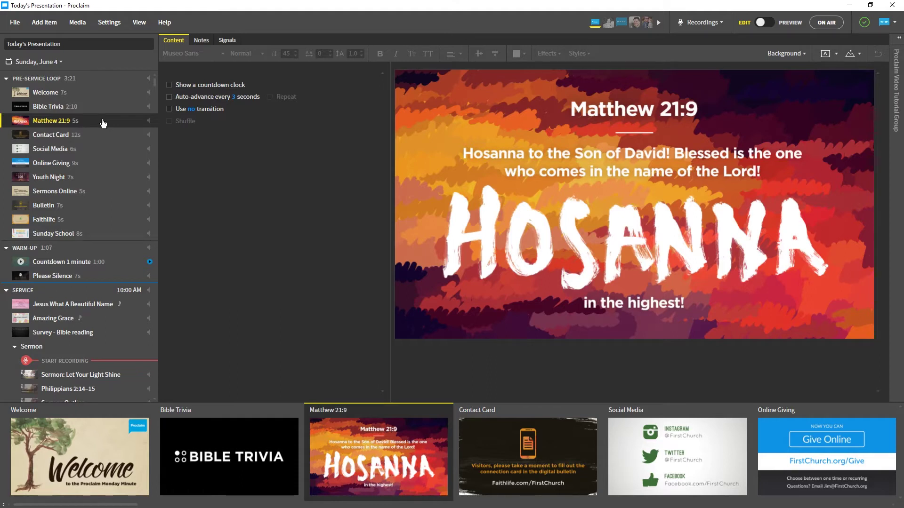
right_click(88, 123)
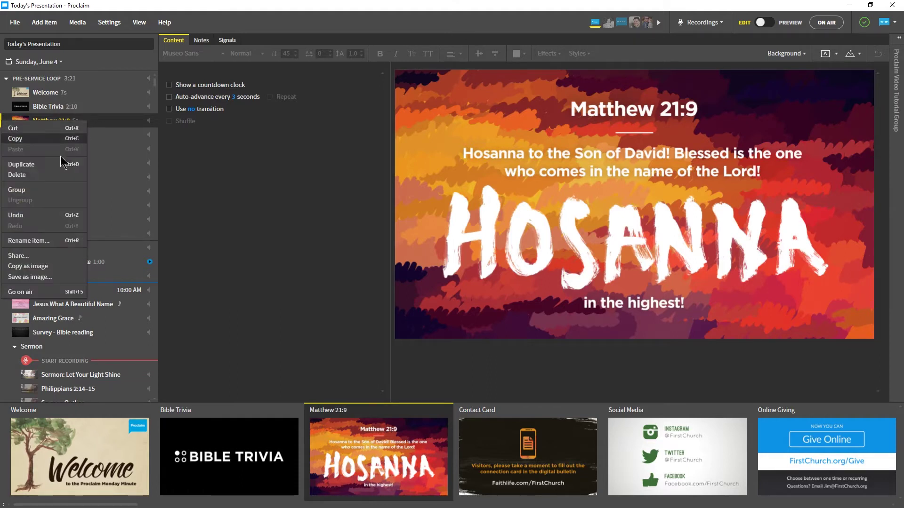
click(59, 294)
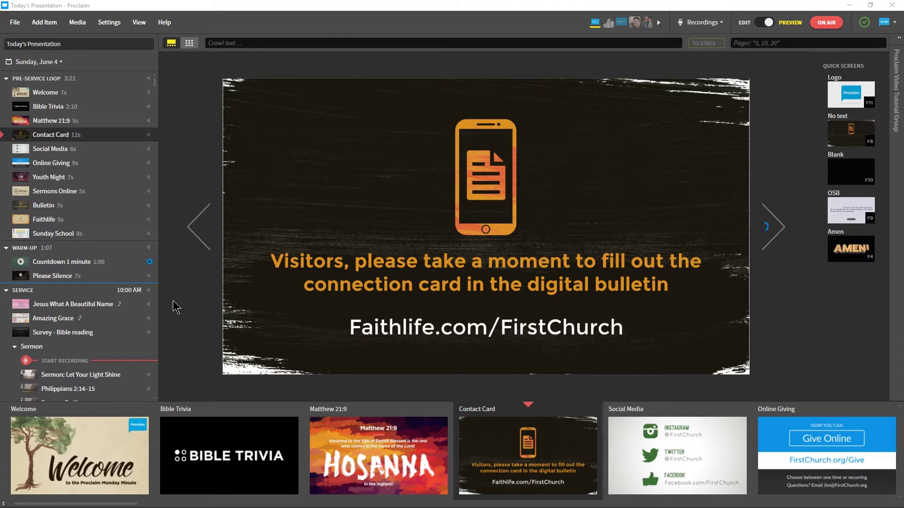
Watch the pre-service loop cycle on air, then open and close the service start time unchanged.
mouse_move(37, 83)
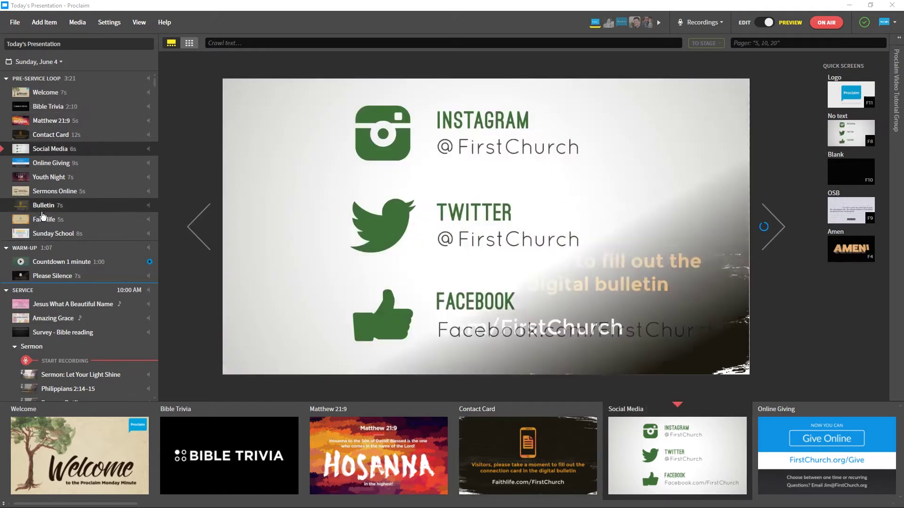
mouse_move(33, 255)
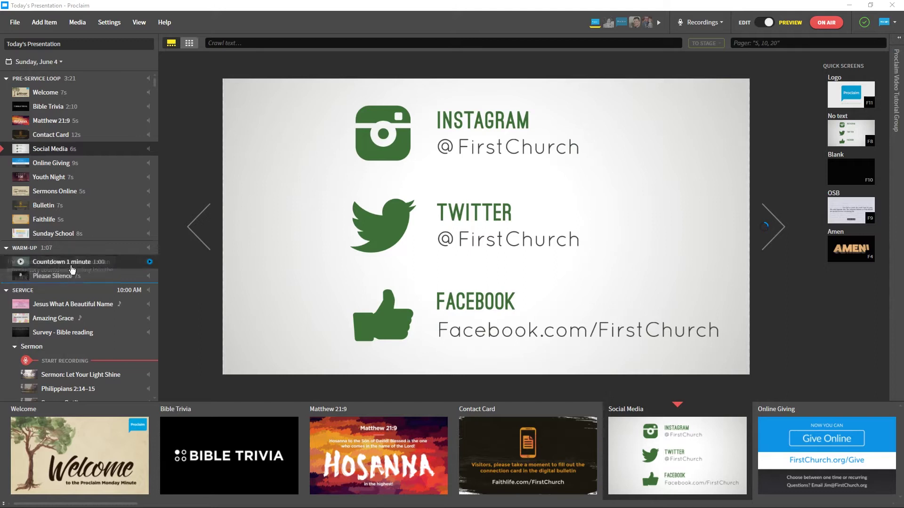
mouse_move(30, 297)
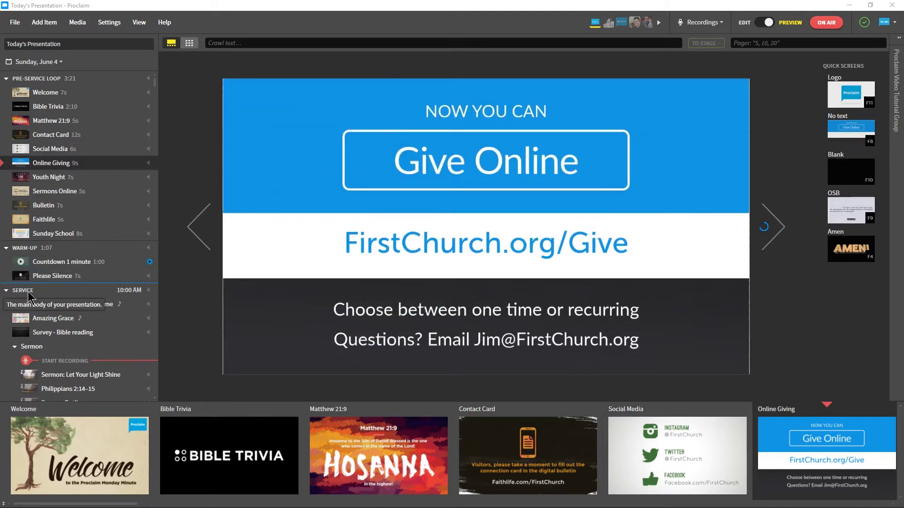
scroll(29, 298, down, 3)
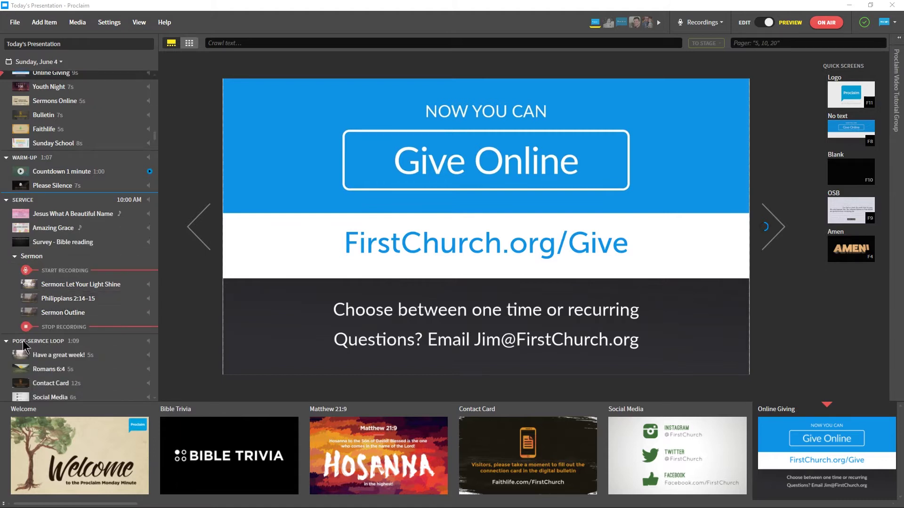
mouse_move(25, 346)
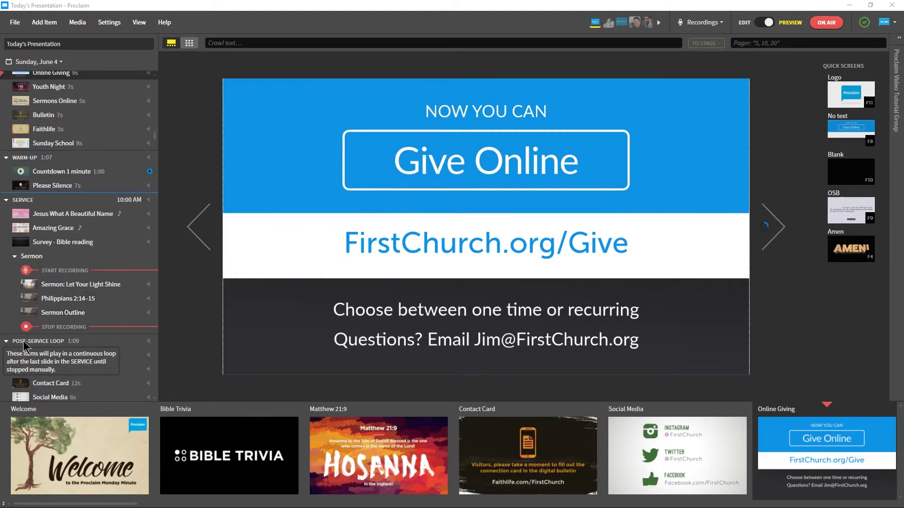
scroll(26, 344, up, 3)
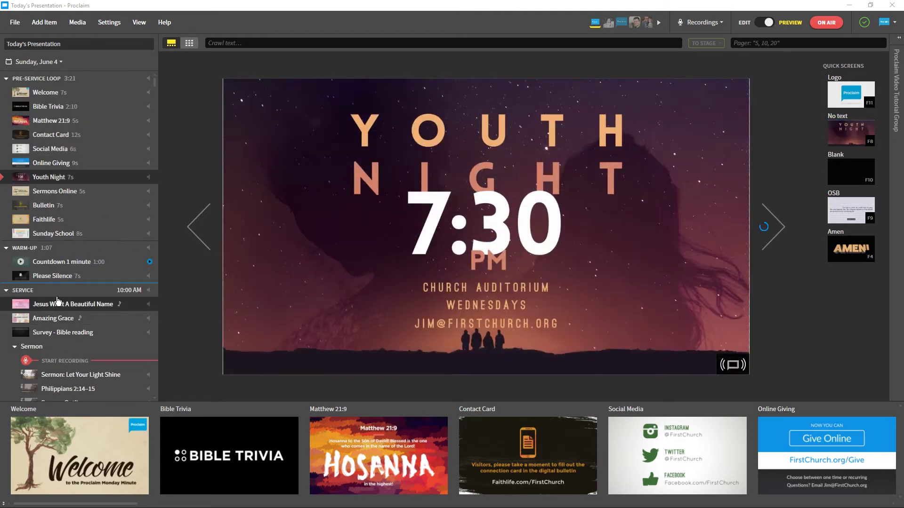
click(124, 295)
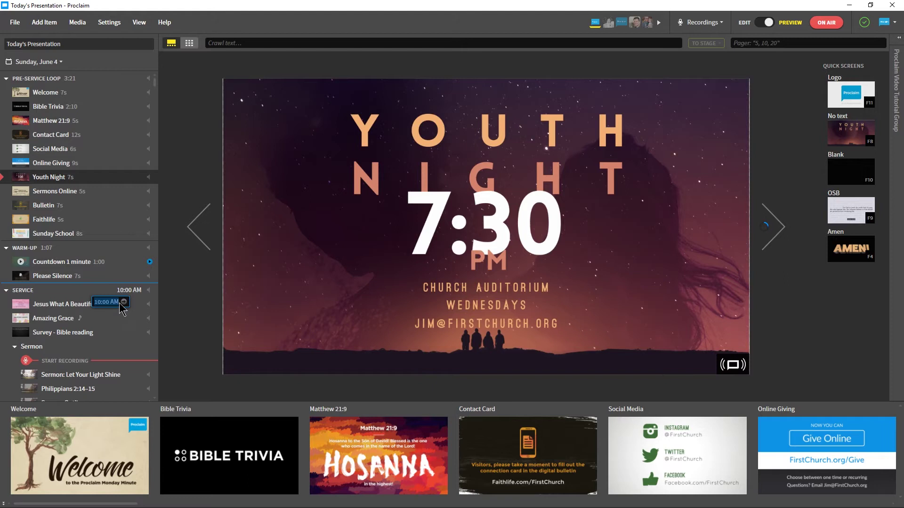
click(125, 296)
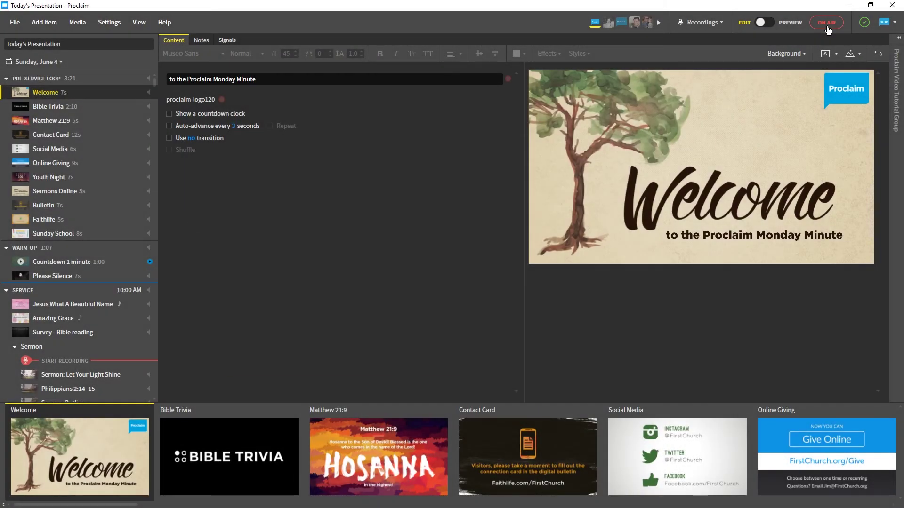
Go on air and advance from Matthew 21:9 through Social Media to Online Giving.
click(827, 24)
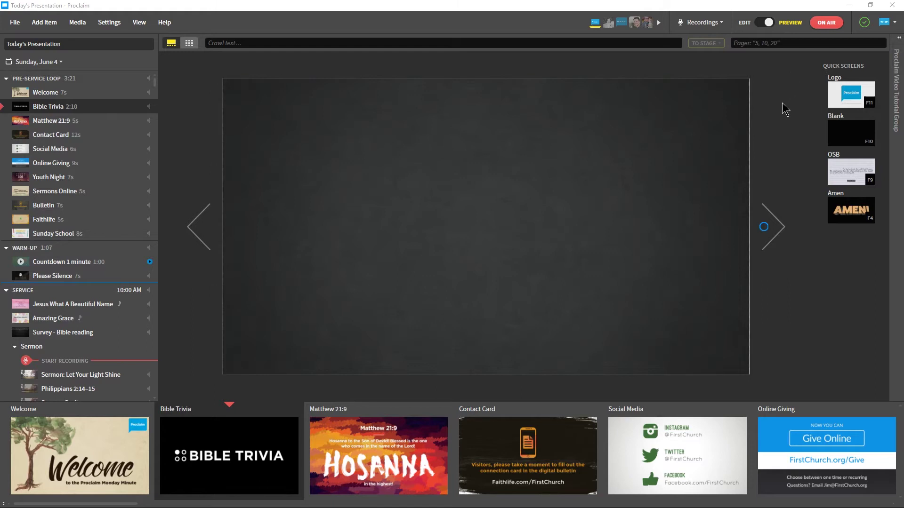
click(782, 238)
click(780, 236)
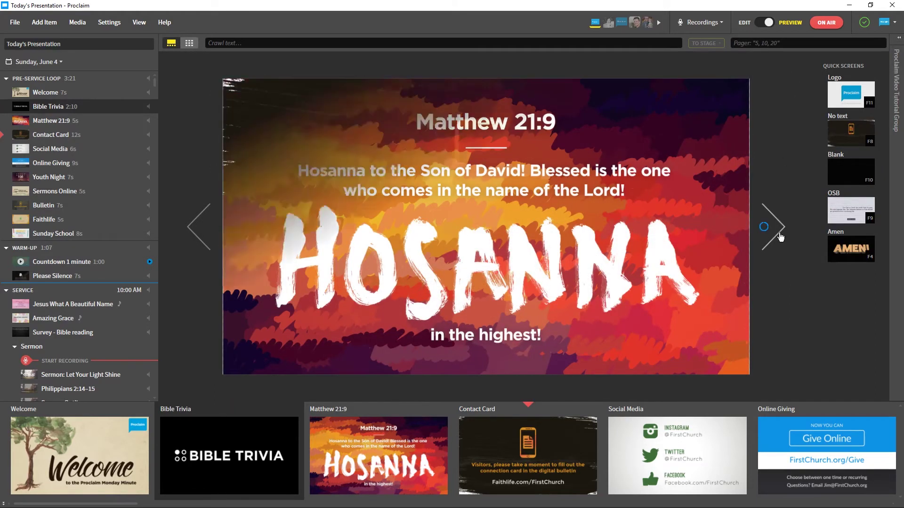
click(780, 237)
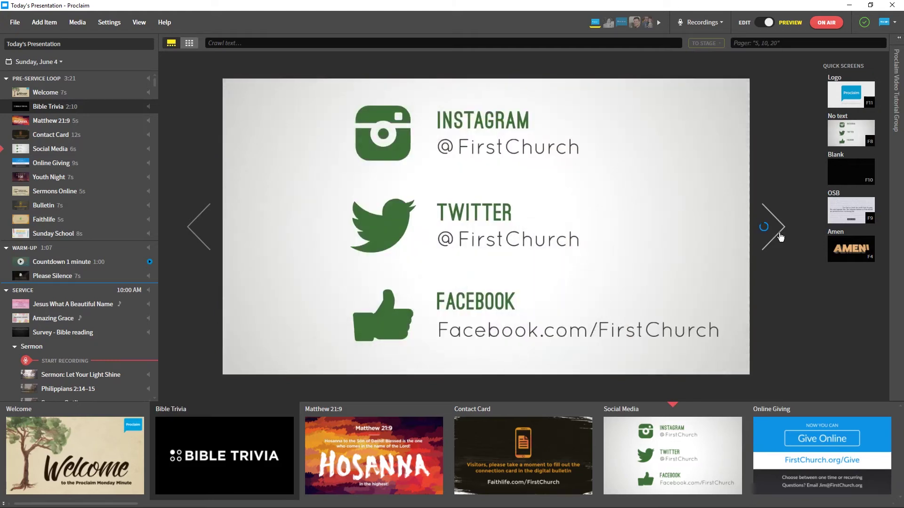
click(780, 237)
Advance to Youth Night and Sermons Online, jump to Sunday School, and show the slide grid.
click(780, 237)
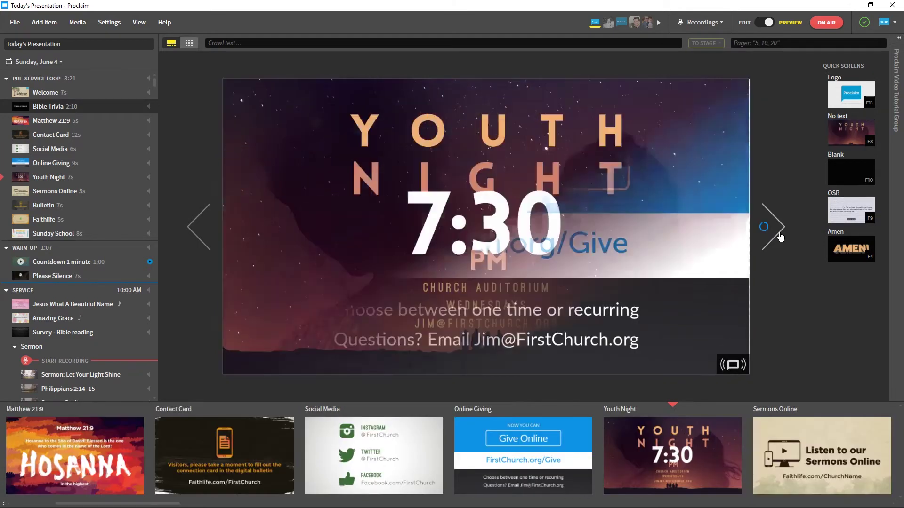
click(780, 237)
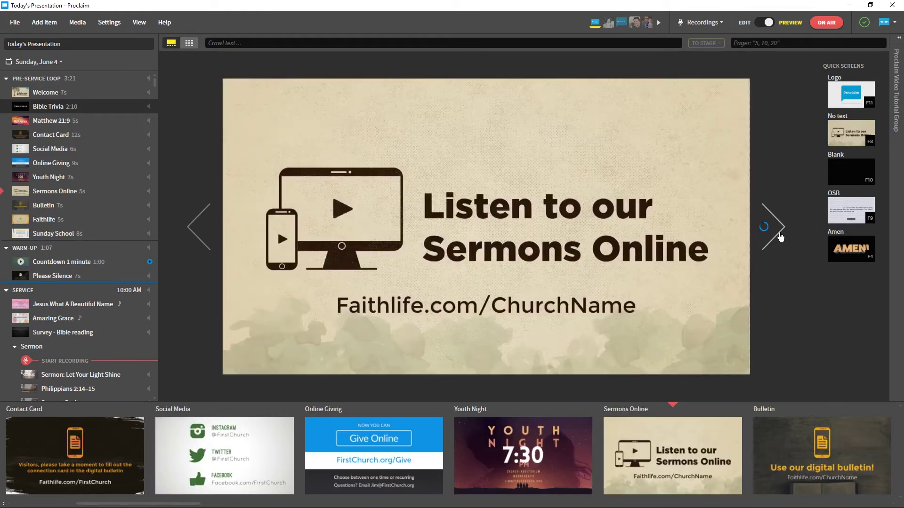
click(95, 235)
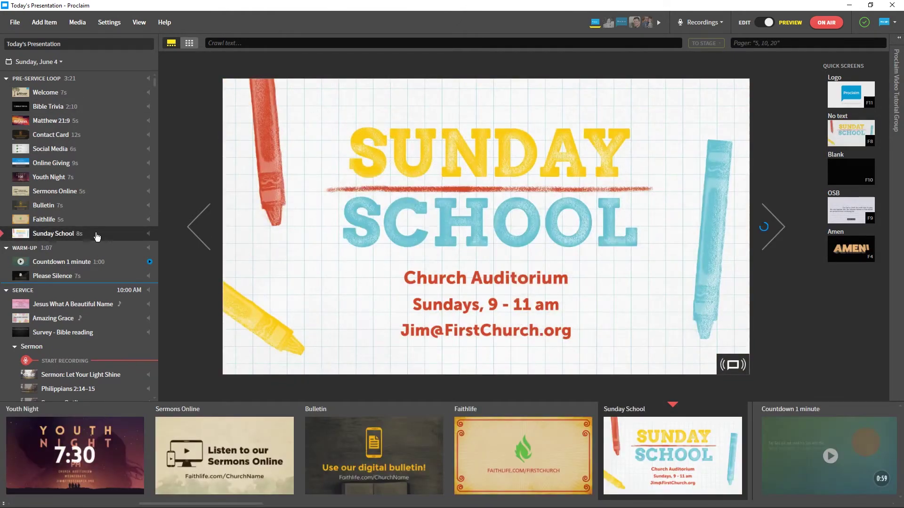
click(189, 43)
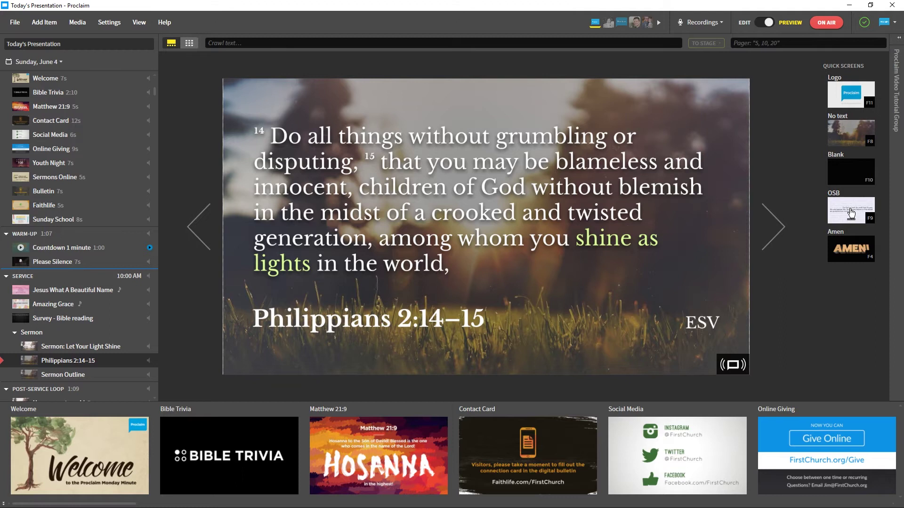
Open the on-screen Bible reference bar and look up John 3:16.
click(851, 213)
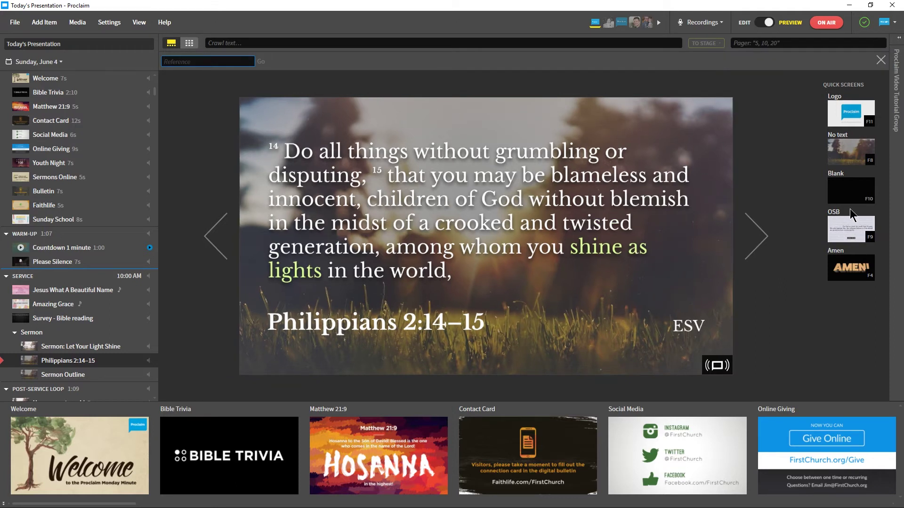
text(John 3:16)
key(Return)
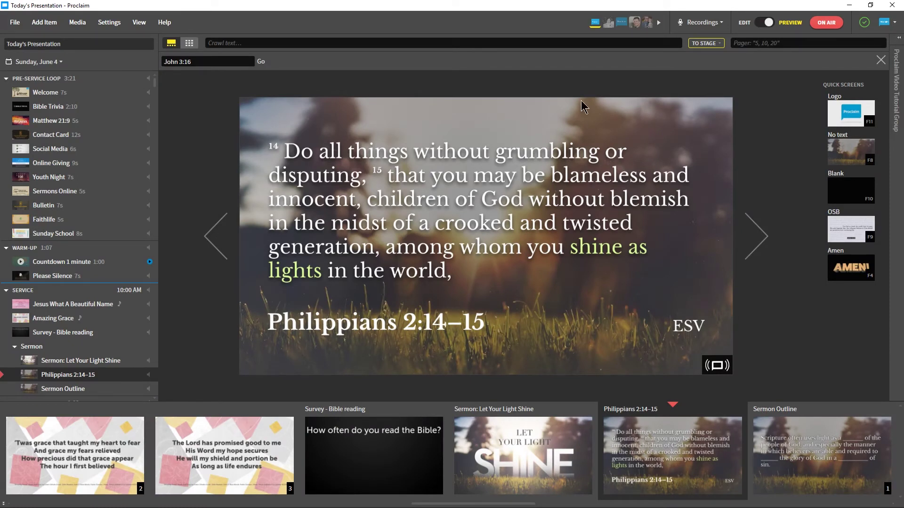
Enter the crawl message 'Hello world!' and open the TO STAGE message options.
click(564, 43)
text(Hel)
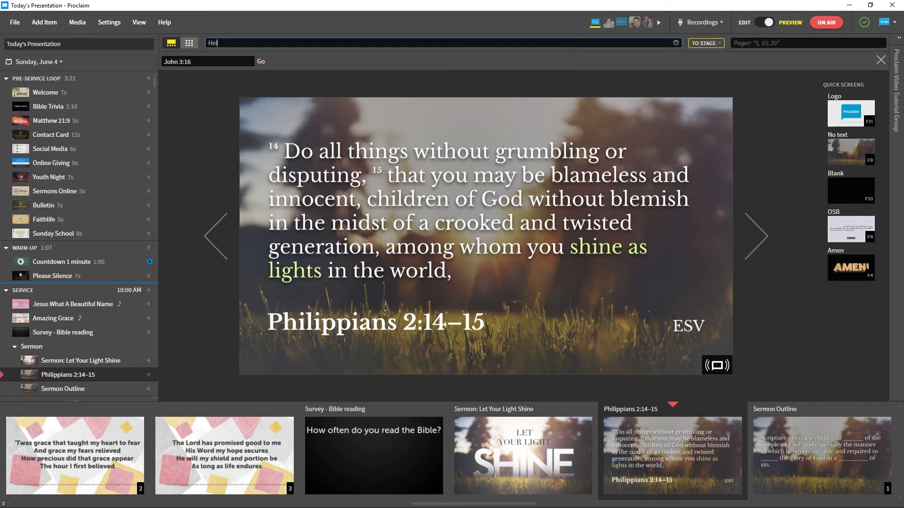
text(lo world!)
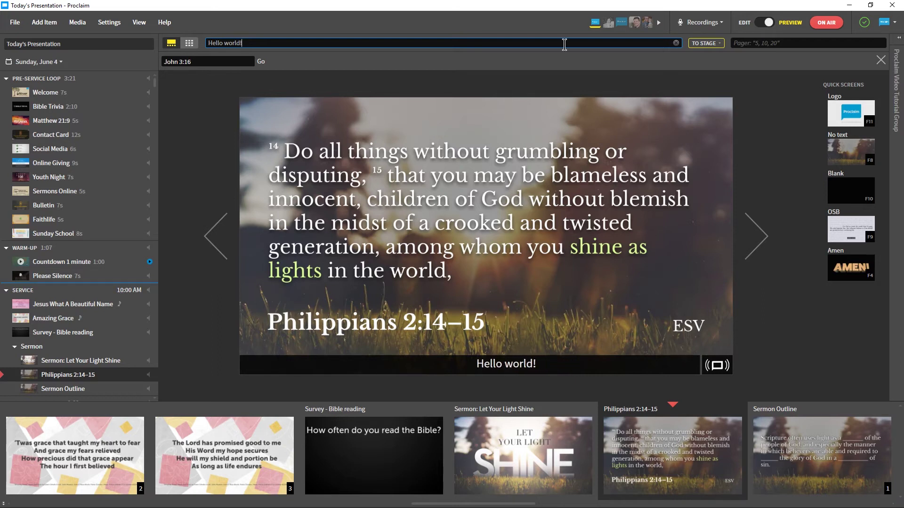
click(719, 44)
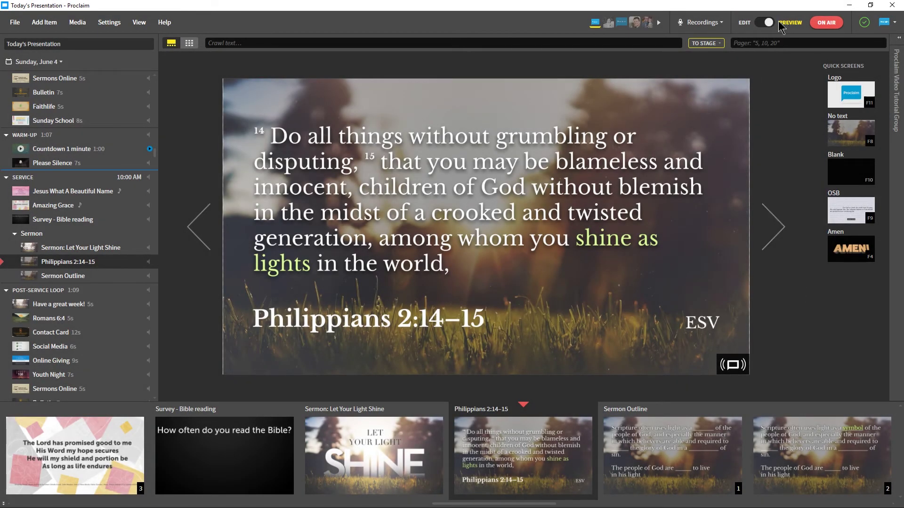
In Edit mode, open the Sermon Outline's content text keeping its name, then select Jesus What A Beautiful Name.
click(750, 25)
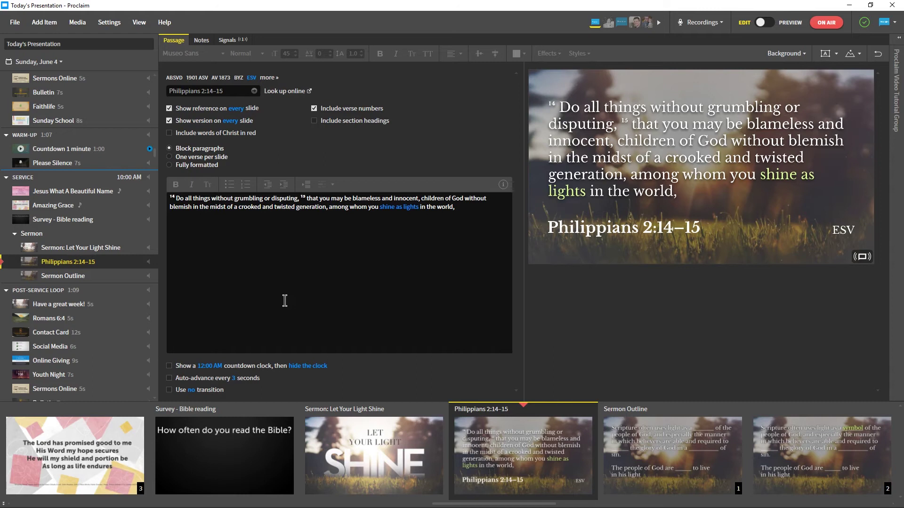
click(75, 280)
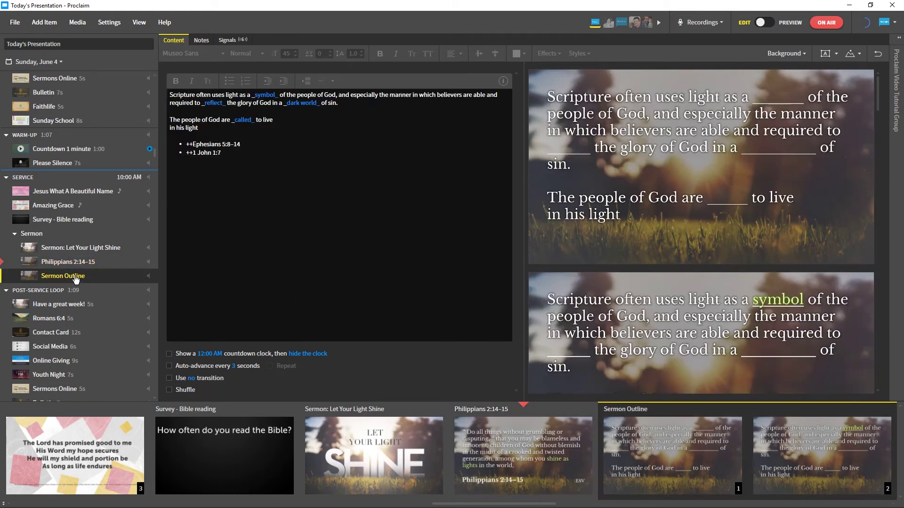
click(75, 279)
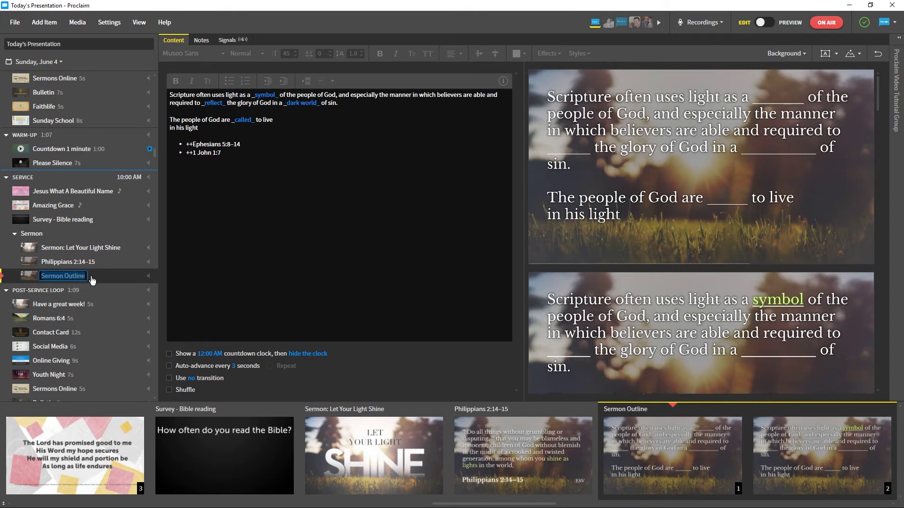
key(Return)
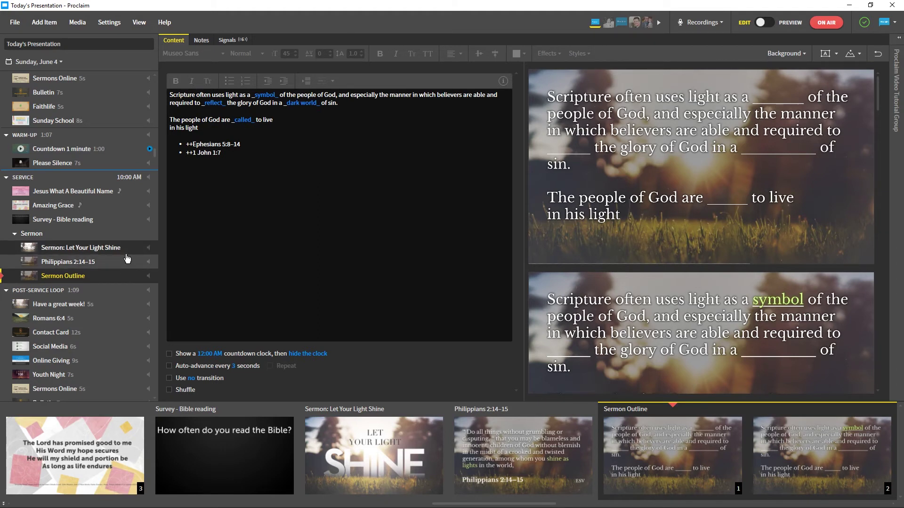
click(175, 111)
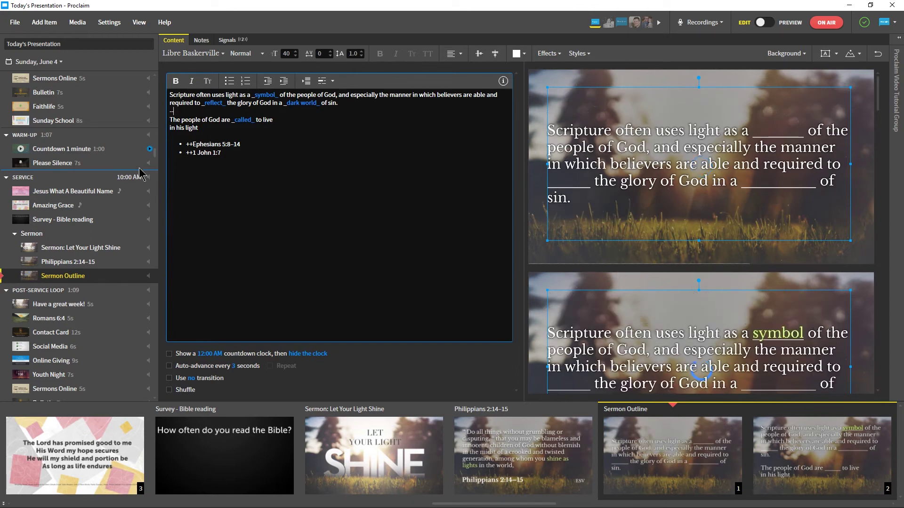
click(122, 194)
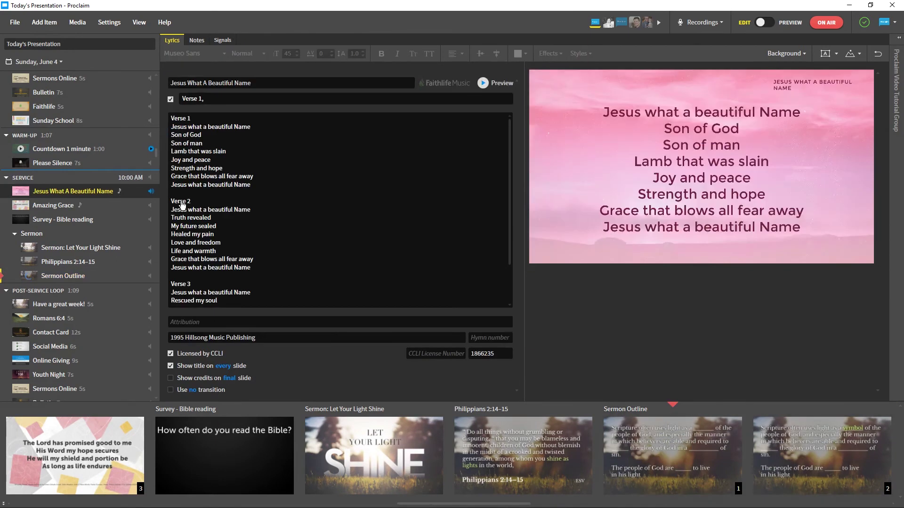
Add Verse 2 and Verse 3 to the Jesus What A Beautiful Name verse order.
click(244, 98)
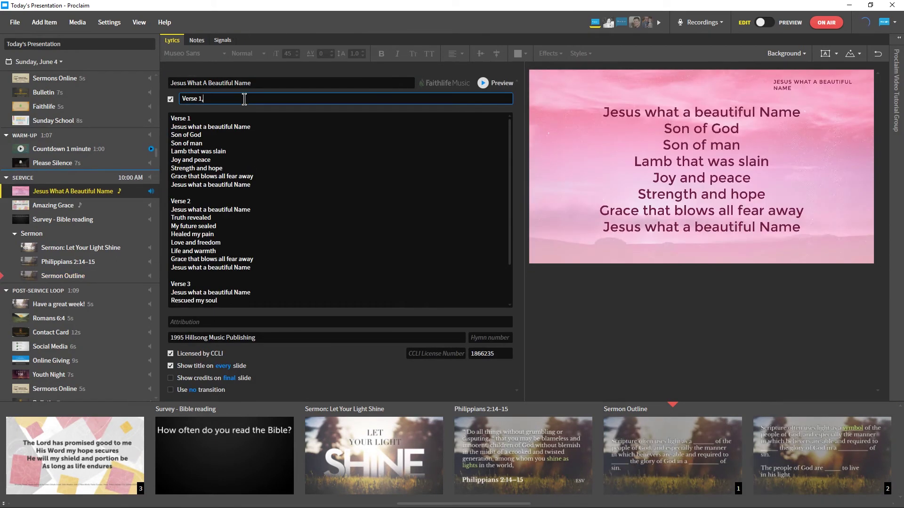
click(219, 125)
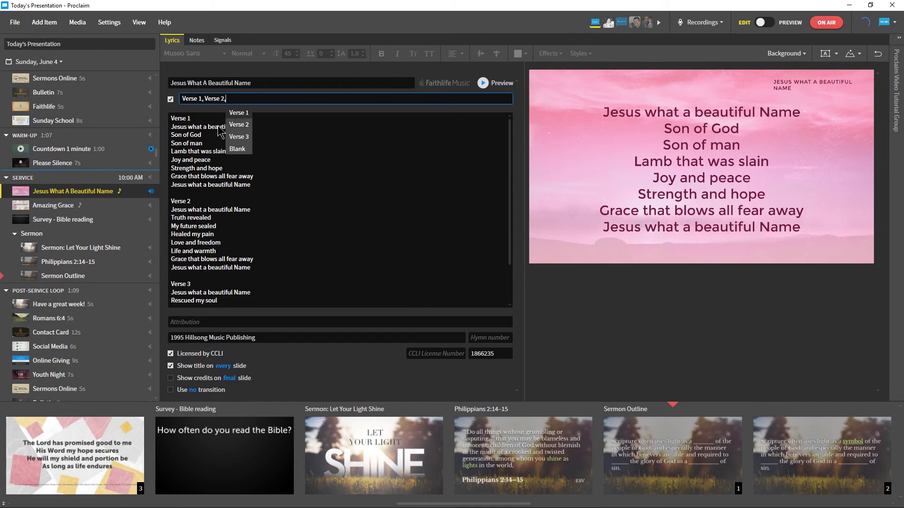
click(245, 136)
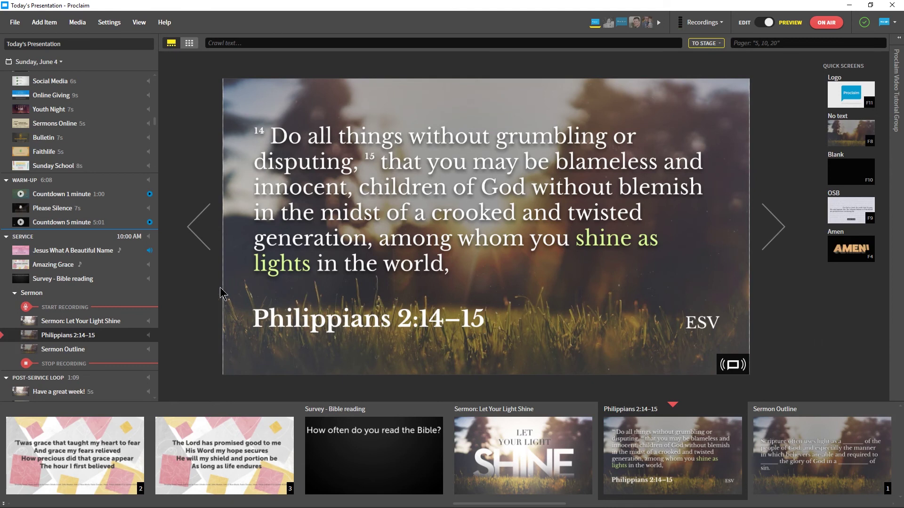
Show the Jesus What A Beautiful Name lyrics, then load the Countdown 5 minute video.
click(84, 256)
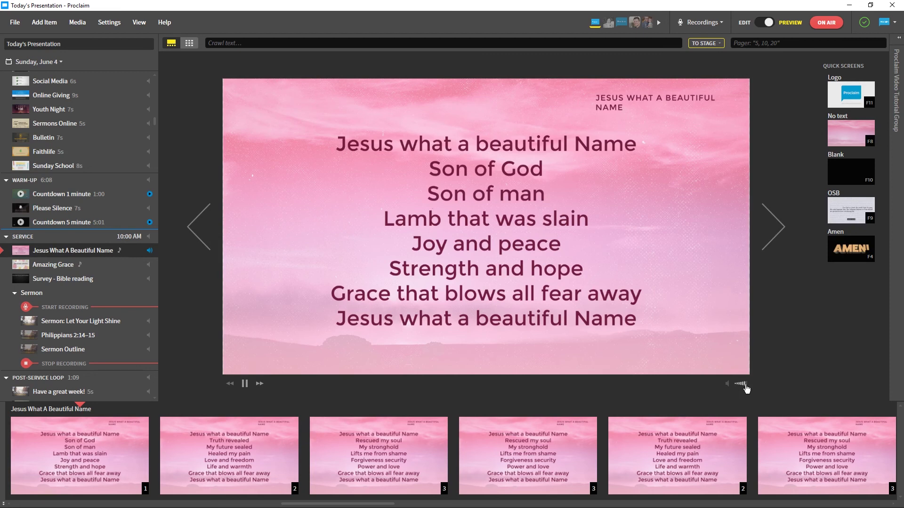
click(77, 228)
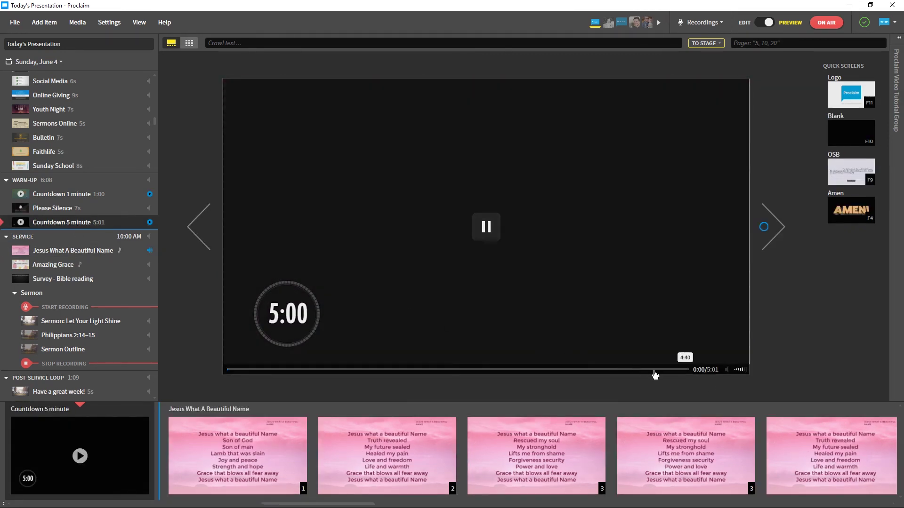